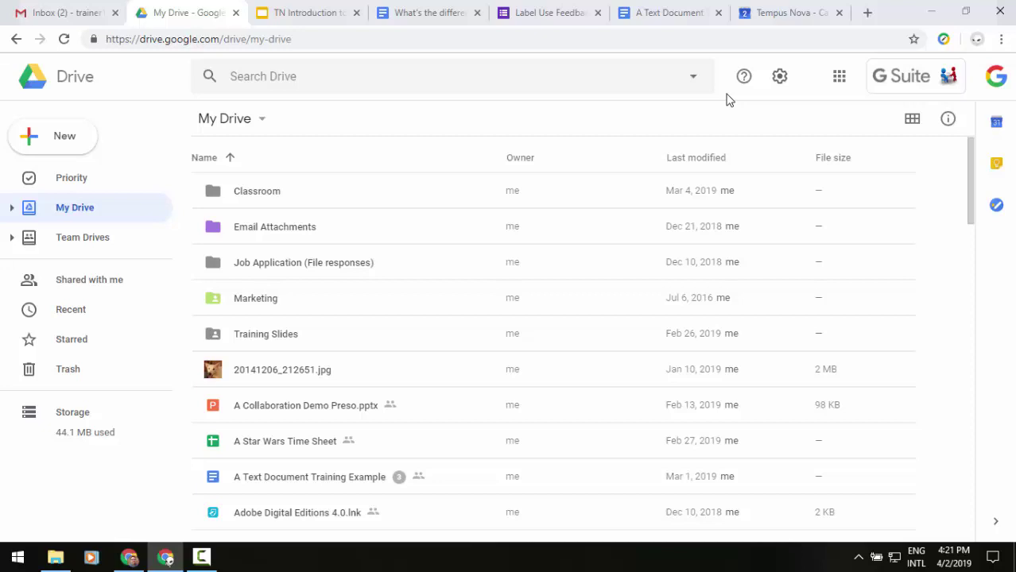
Step: Create a workspace named "Training Class Development" on the Priority page
left_click(93, 185)
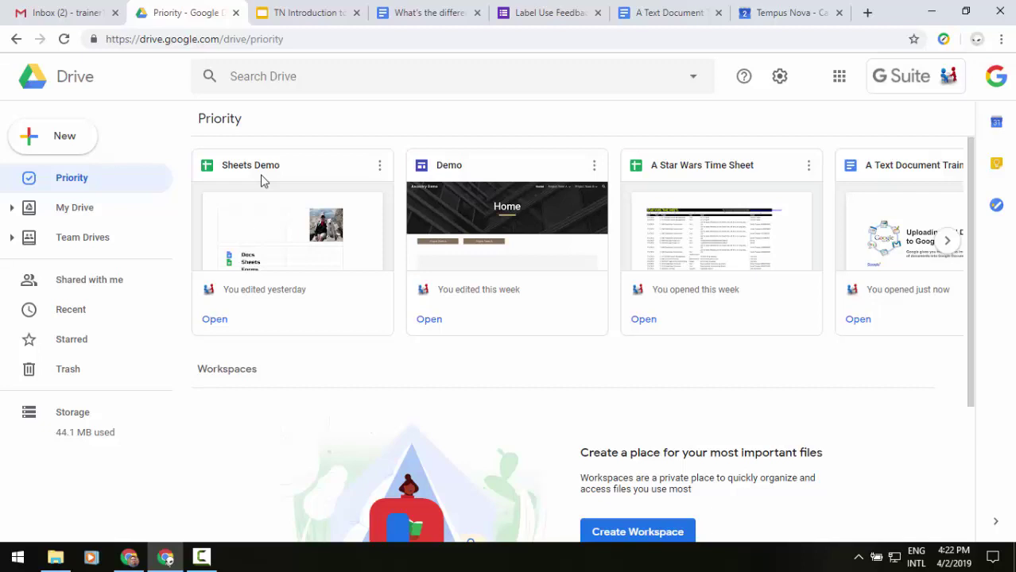
scroll(535, 410, "down", 2)
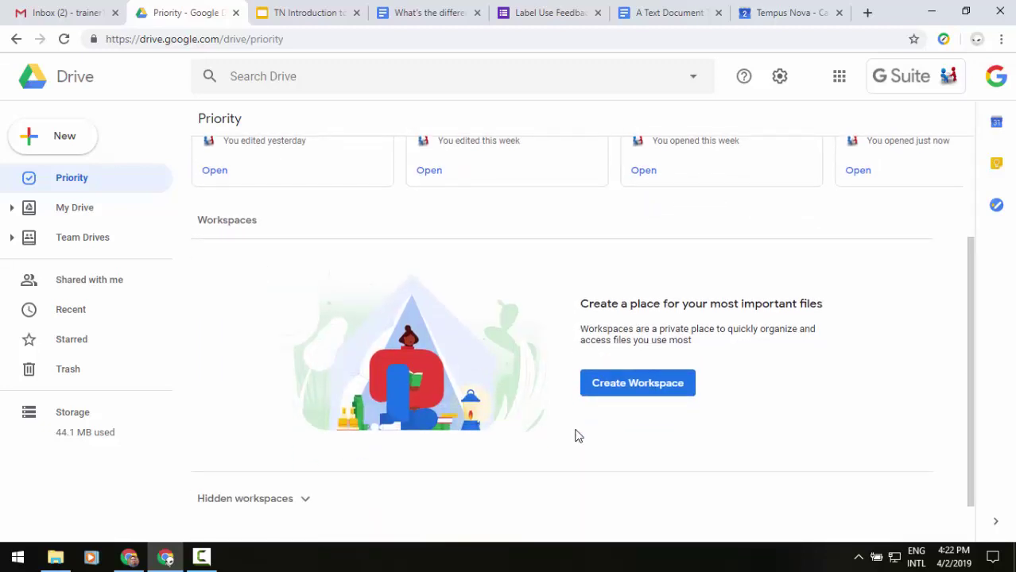
left_click(628, 387)
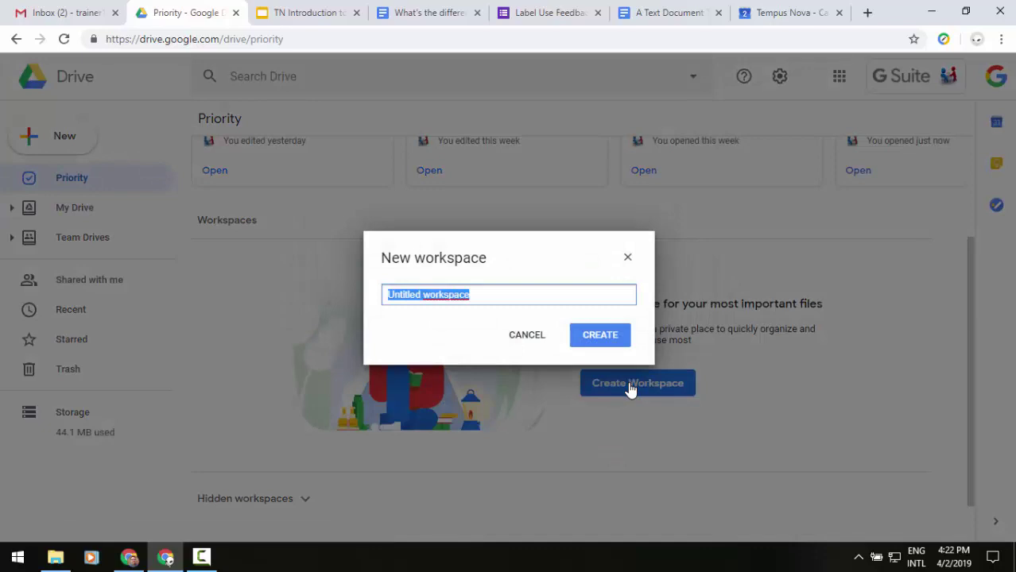
type("Training ")
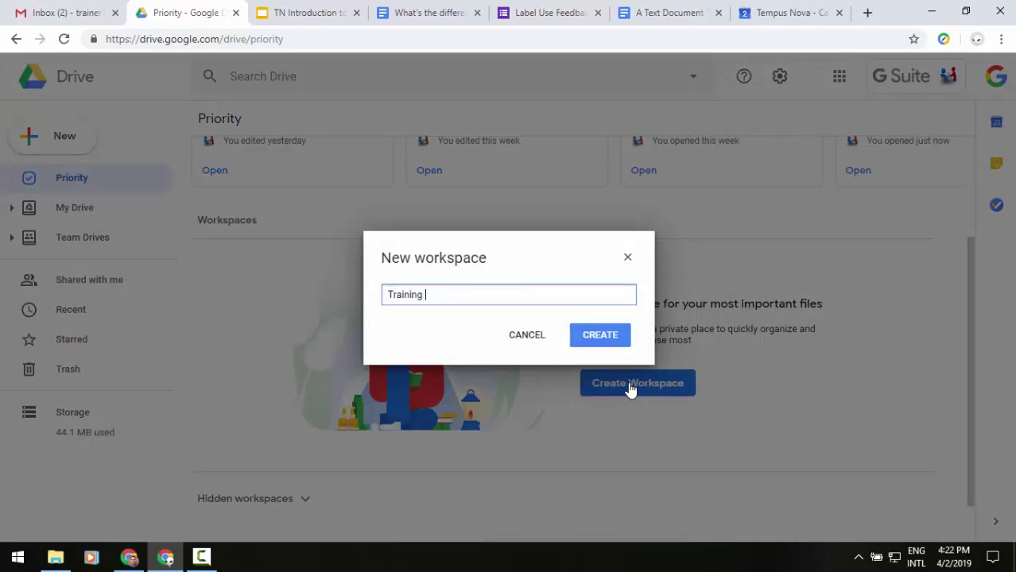
type("Class Development")
left_click(612, 344)
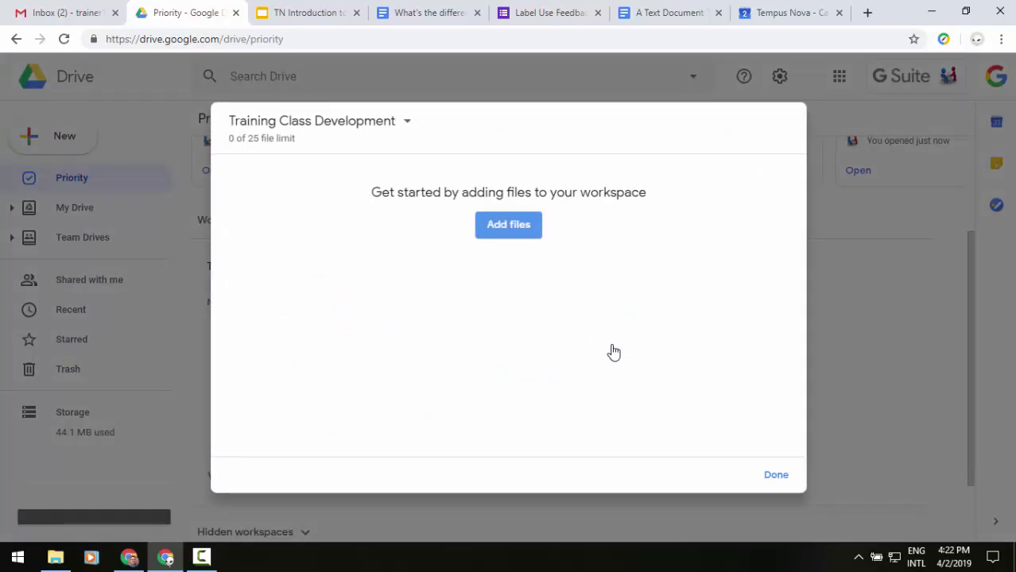
Step: Add the recent files TN Introduction to Google Drive, What's the difference between My Drive and Team Drives, A Text Document Training Example and Demo to the workspace
left_click(508, 225)
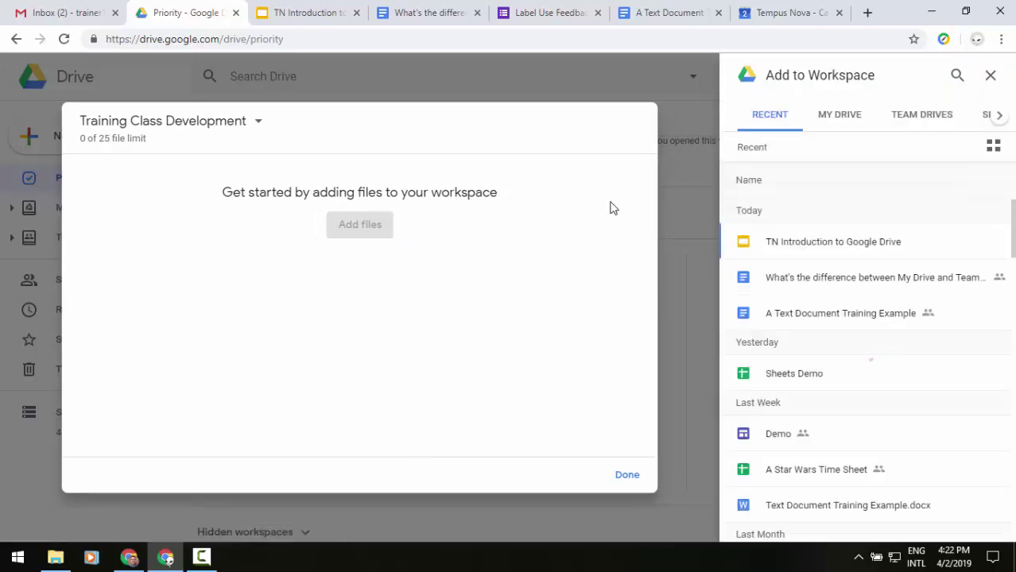
left_click(841, 117)
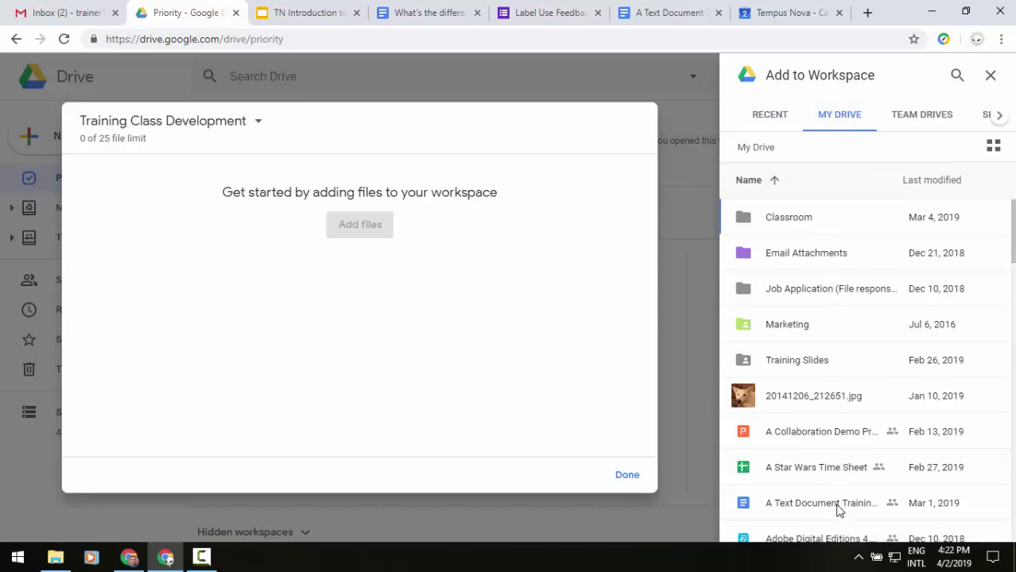
left_click(769, 112)
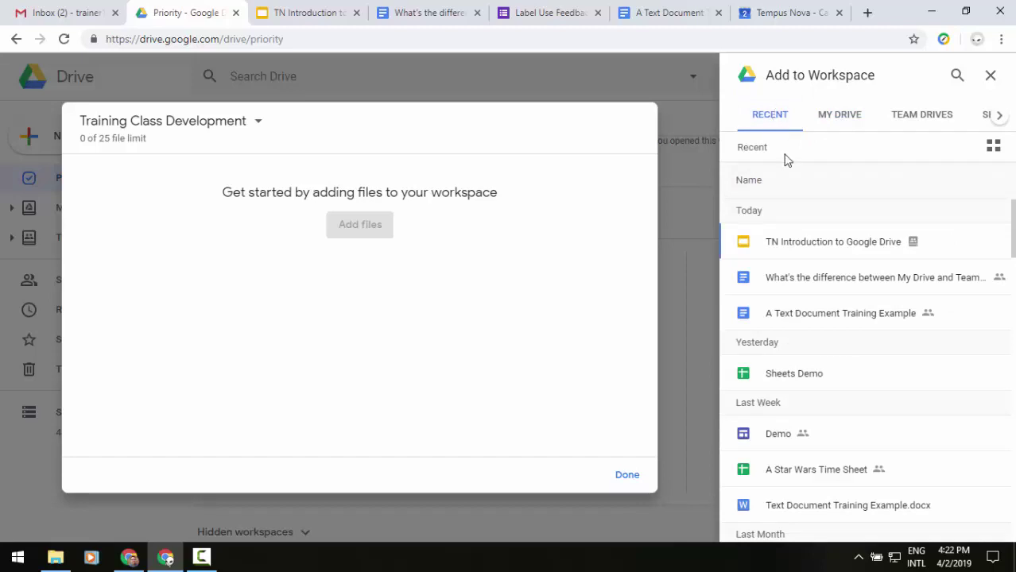
left_click(789, 249)
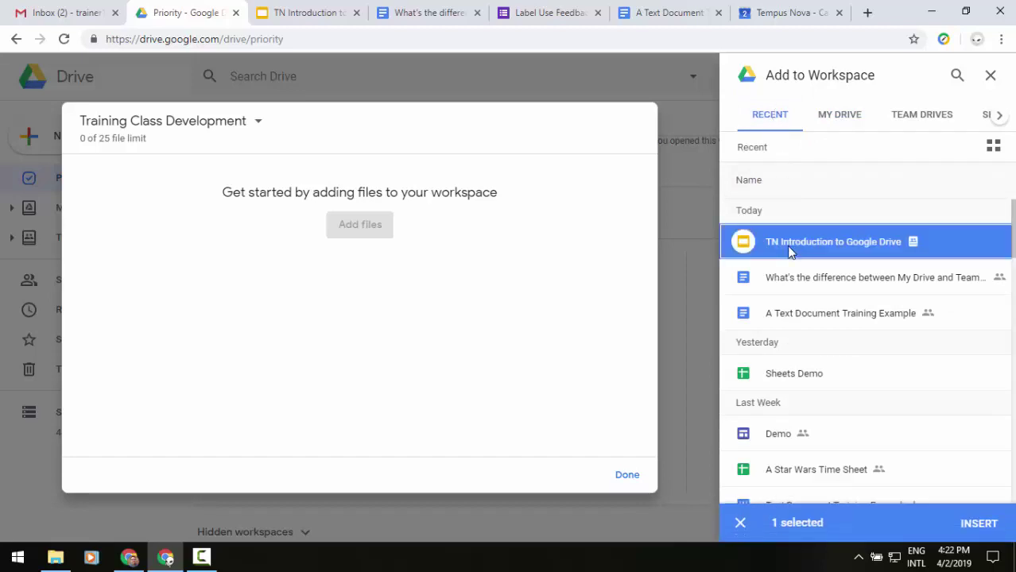
left_click(791, 281)
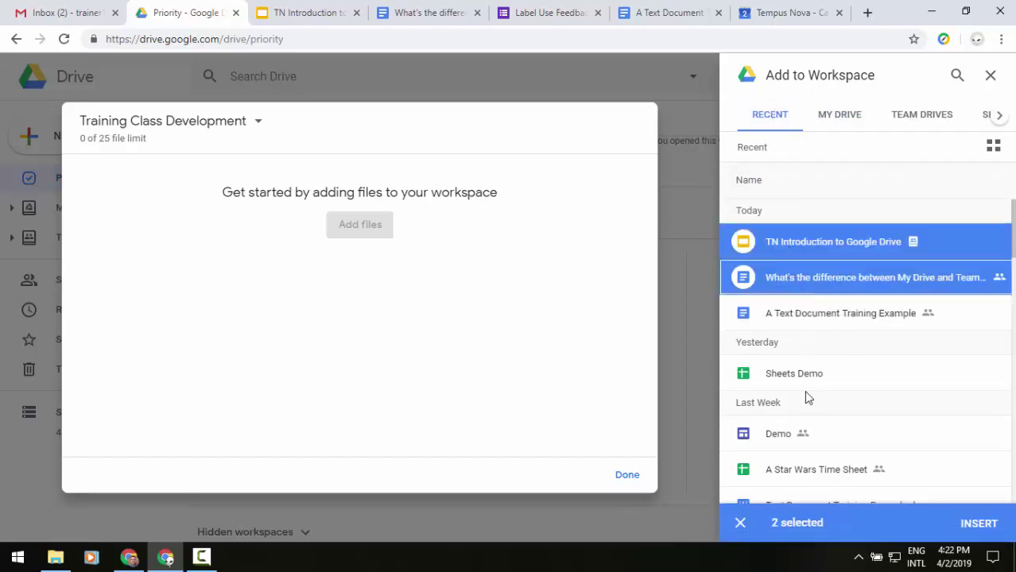
left_click(798, 318)
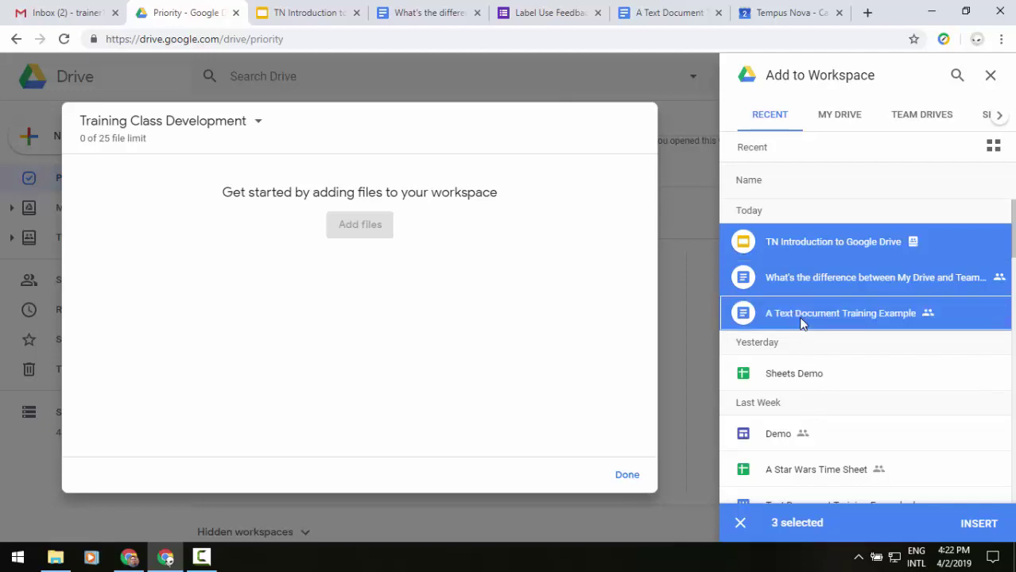
left_click(812, 439)
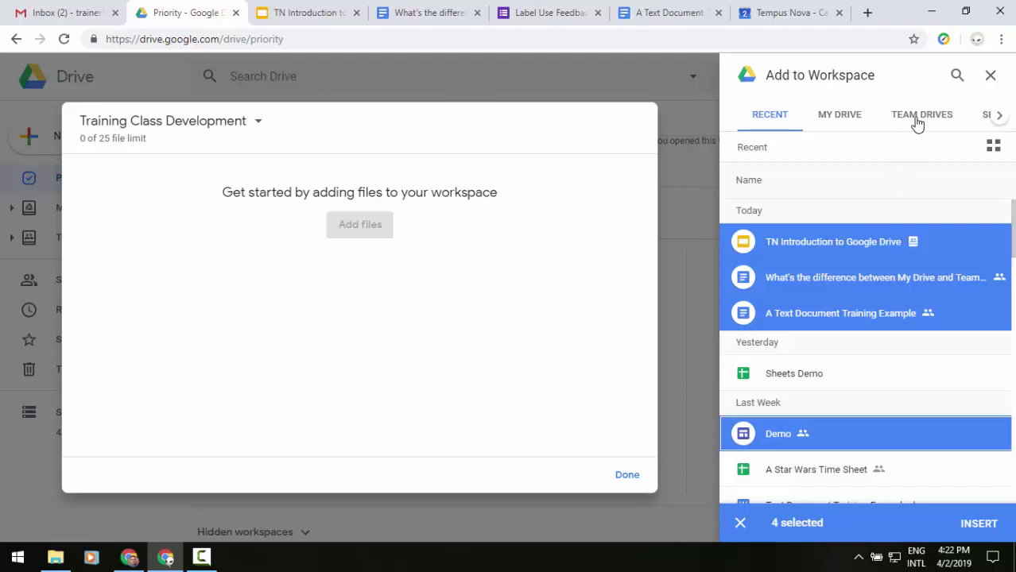
left_click(994, 527)
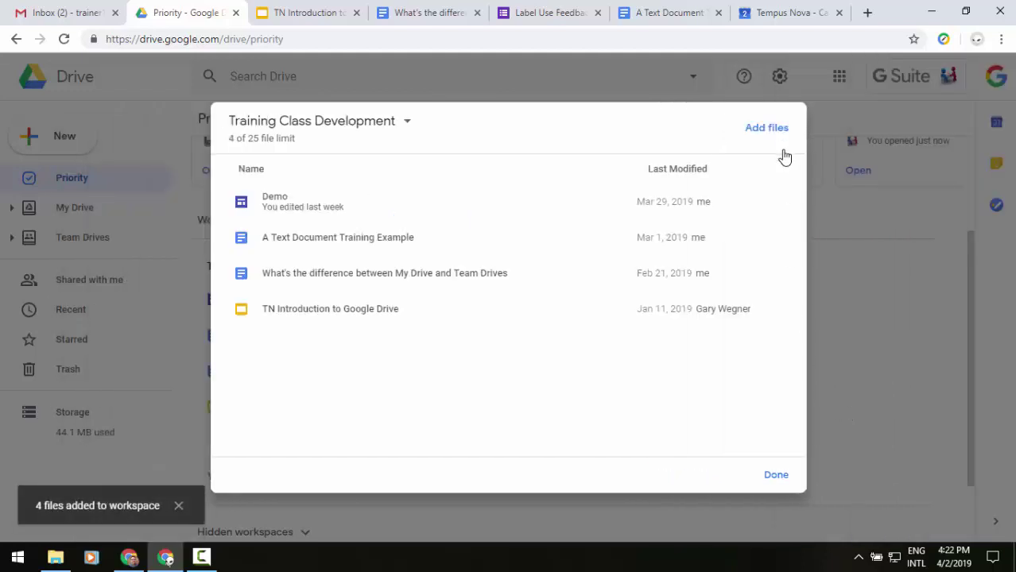
Step: Browse Team Drives and Shared with me as sources for more workspace files, and finish without adding any
left_click(782, 130)
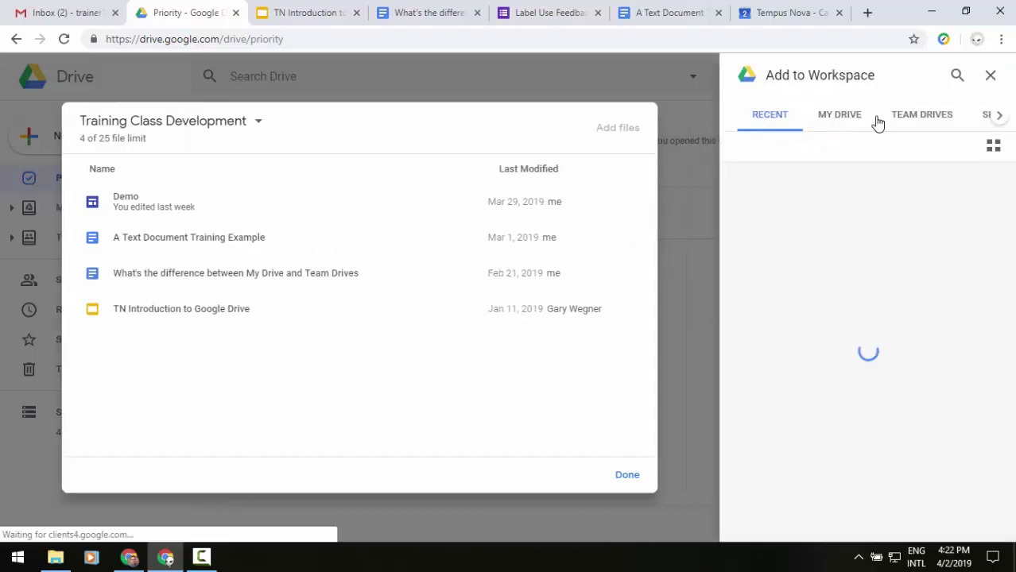
left_click(890, 121)
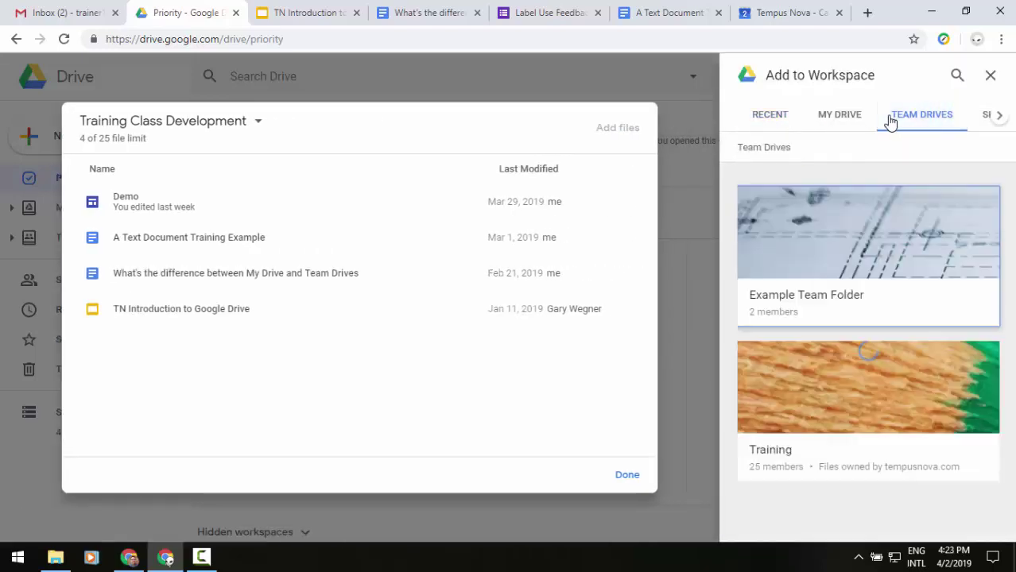
left_click(998, 115)
left_click(947, 119)
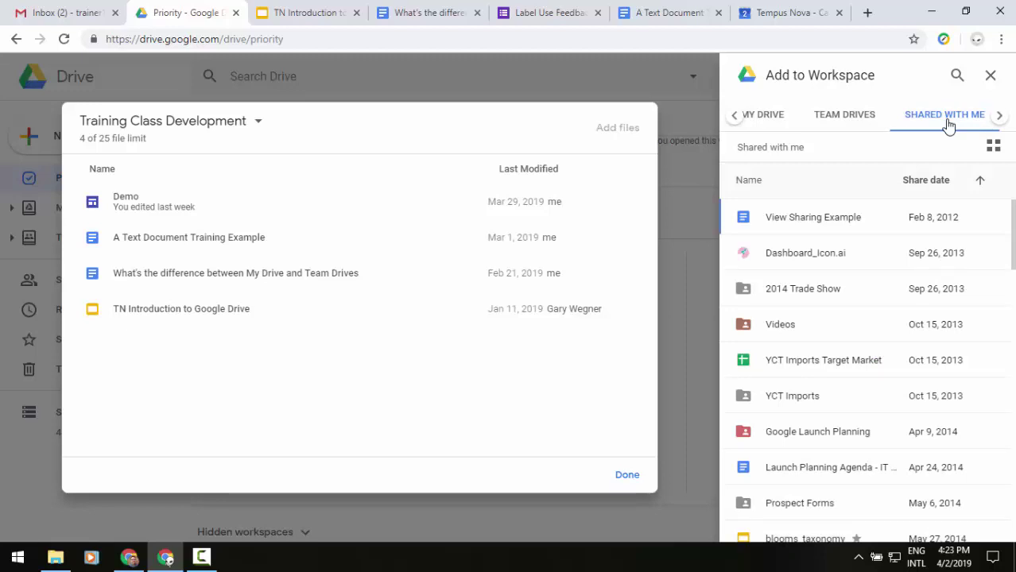
left_click(990, 75)
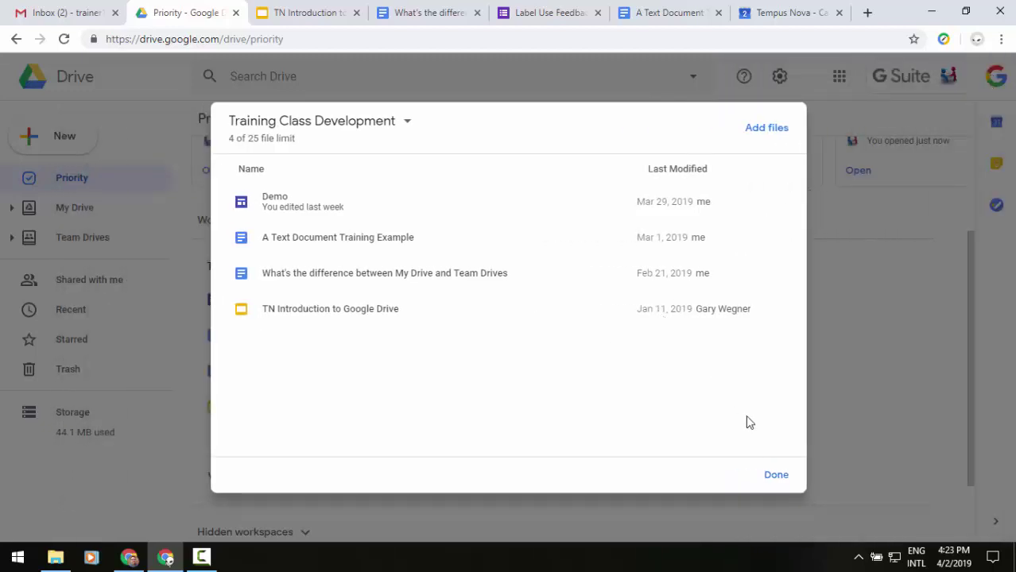
left_click(775, 476)
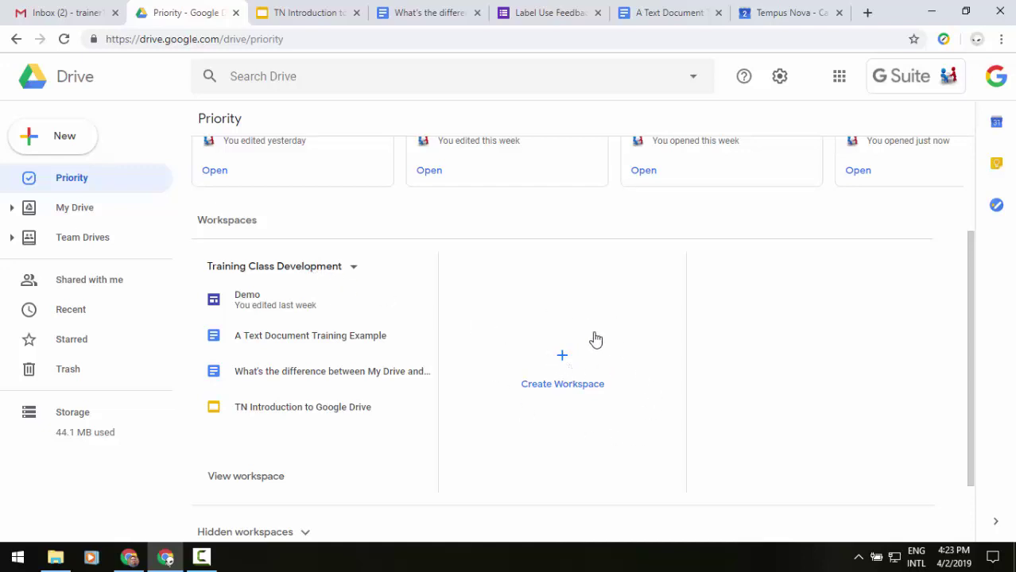
Step: Review the management options of the Training Class Development workspace and the Add to workspace choices for the suggested Sheets Demo file
scroll(606, 337, "down", 2)
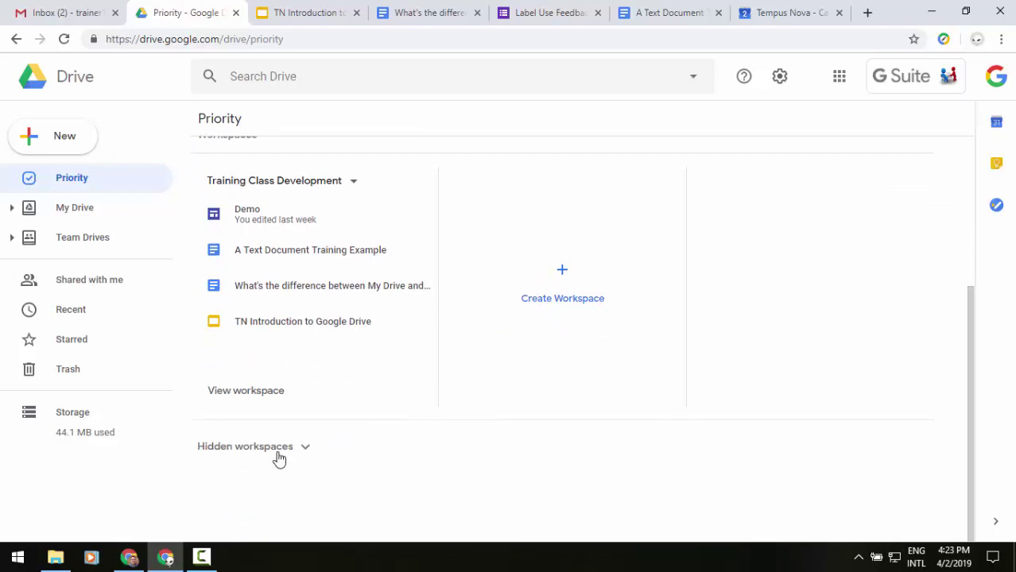
left_click(353, 181)
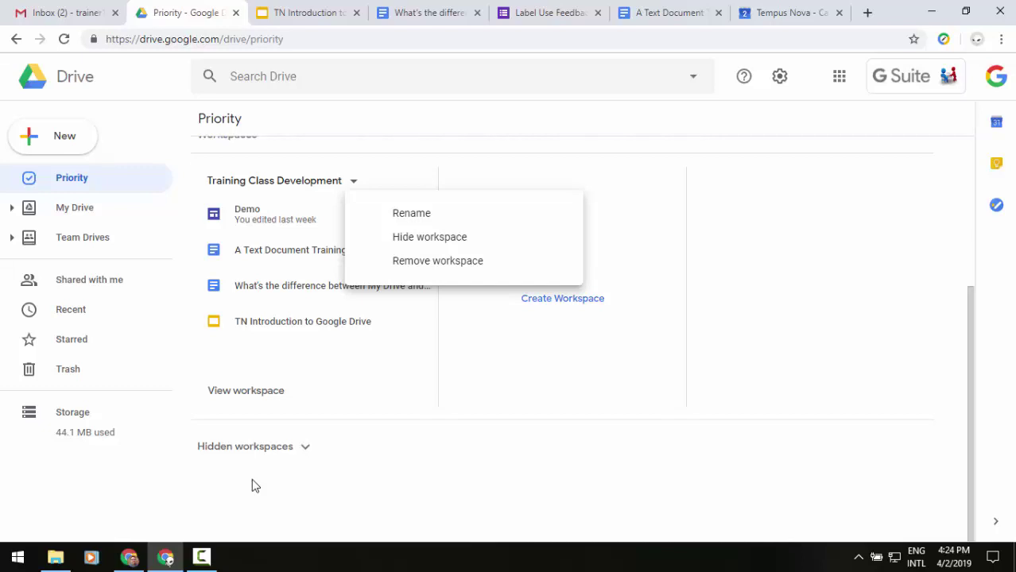
left_click(356, 153)
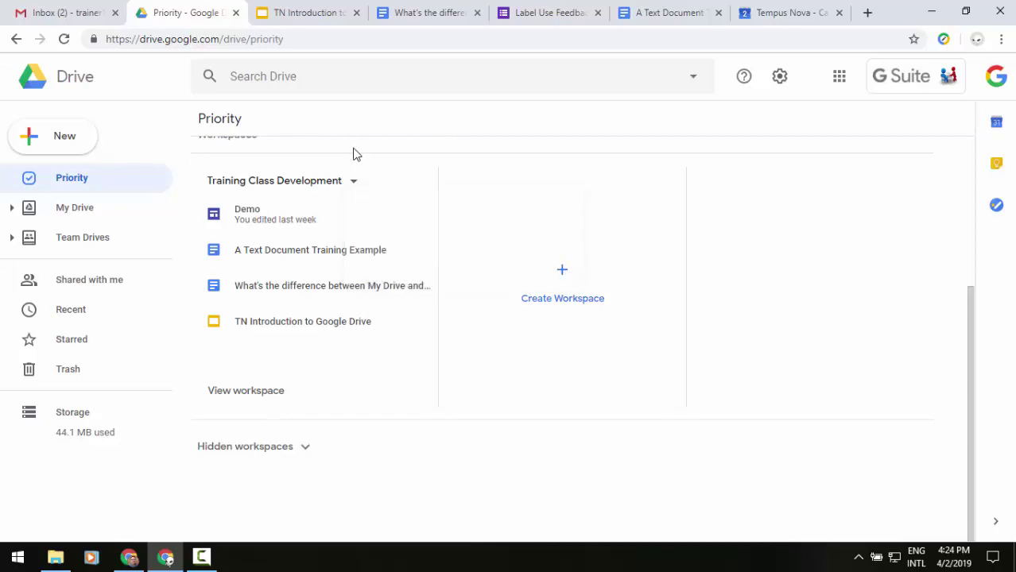
scroll(682, 384, "up", 3)
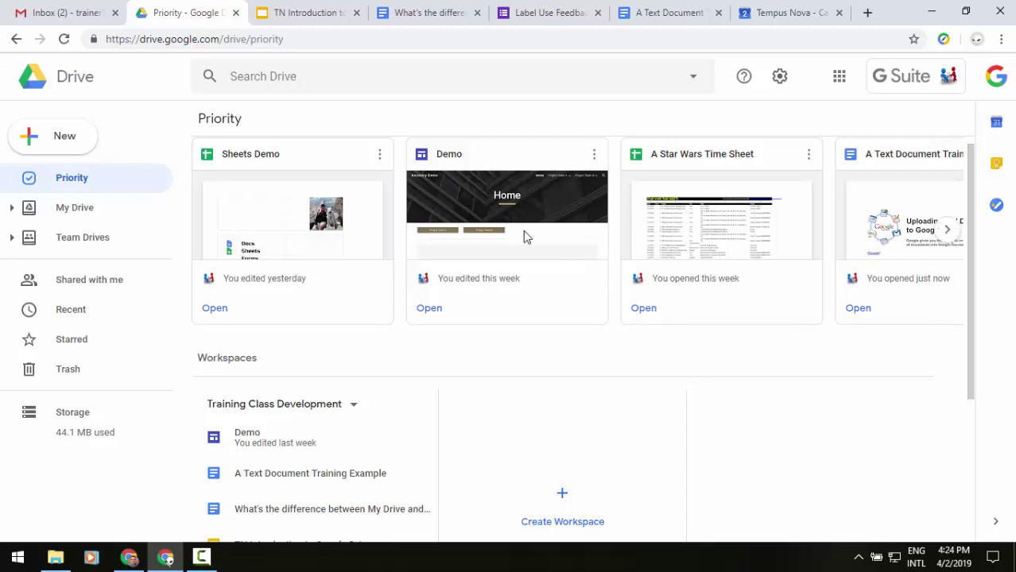
left_click(380, 155)
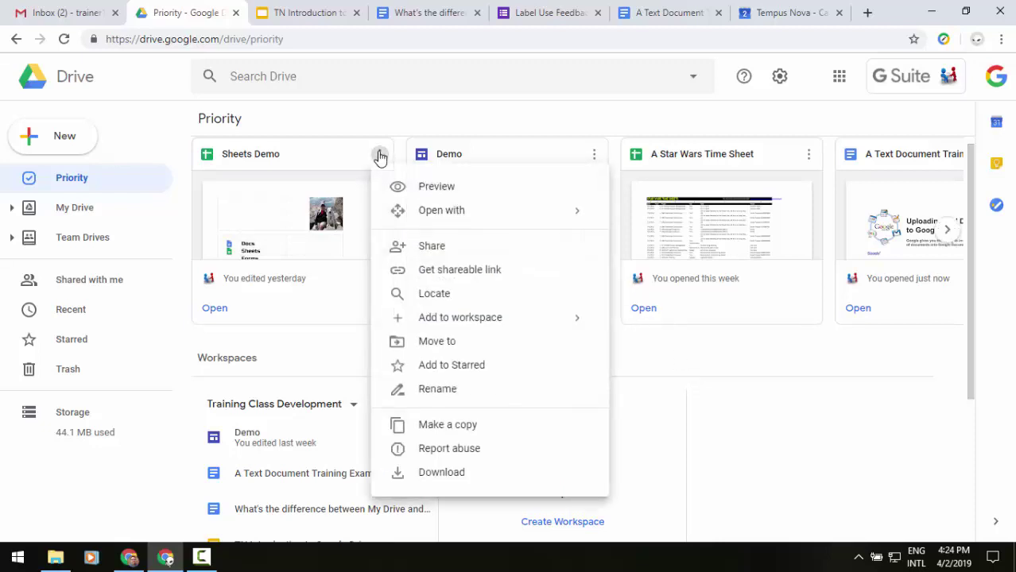
mouse_move(517, 319)
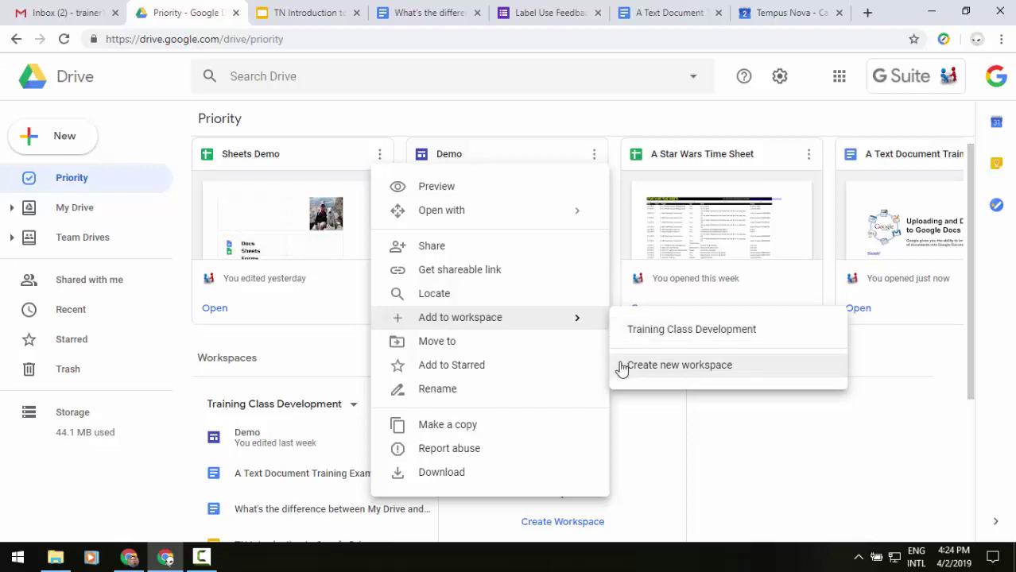
left_click(517, 116)
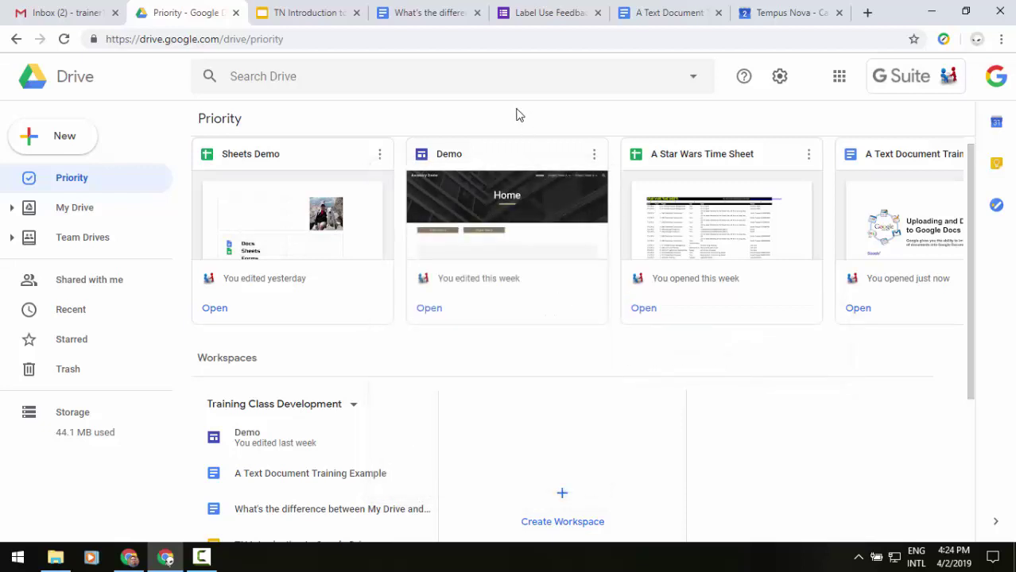
Step: Review the Add to workspace choices for the Contact Information form in My Drive
left_click(92, 214)
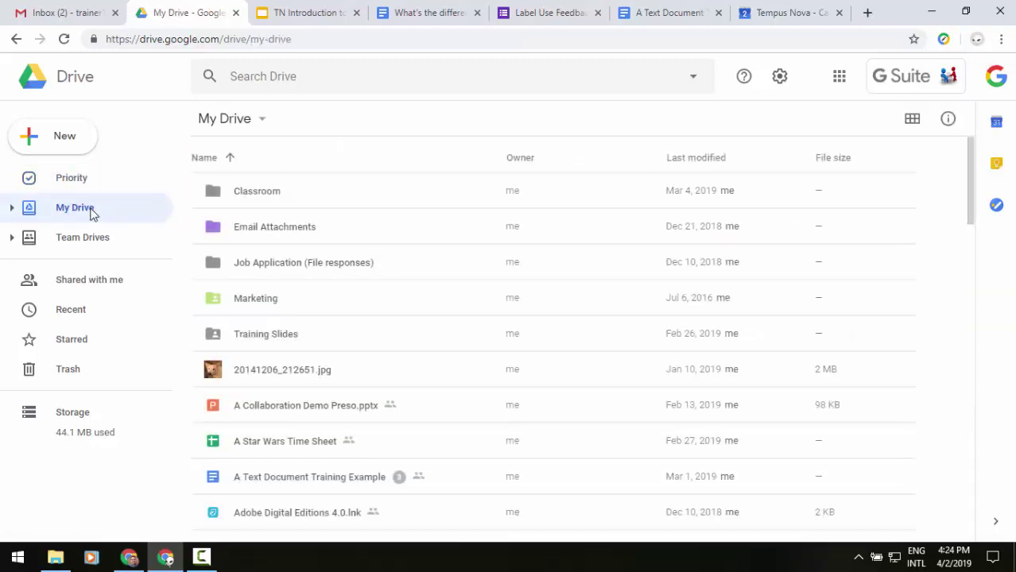
scroll(545, 450, "down", 4)
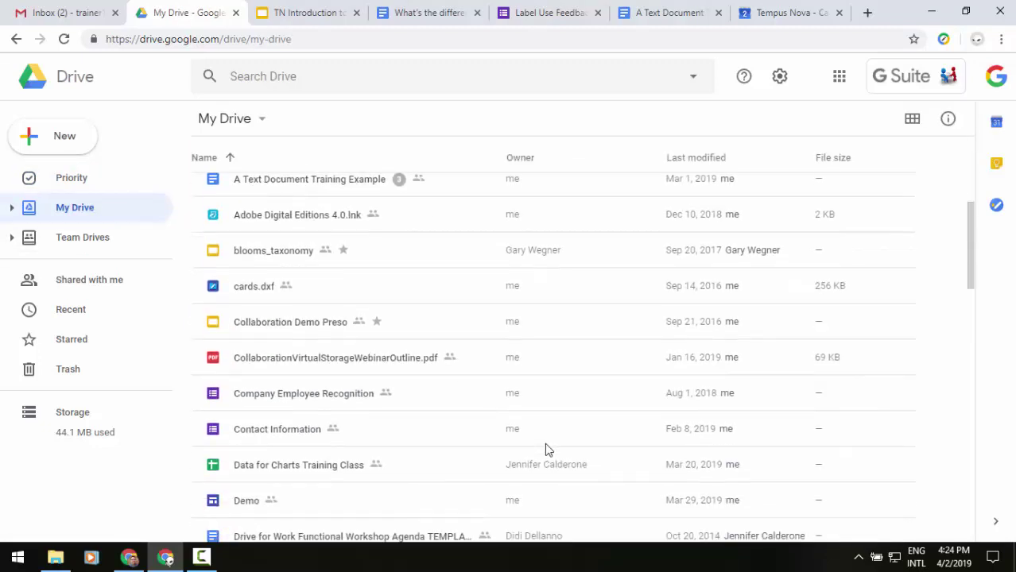
left_click(352, 432)
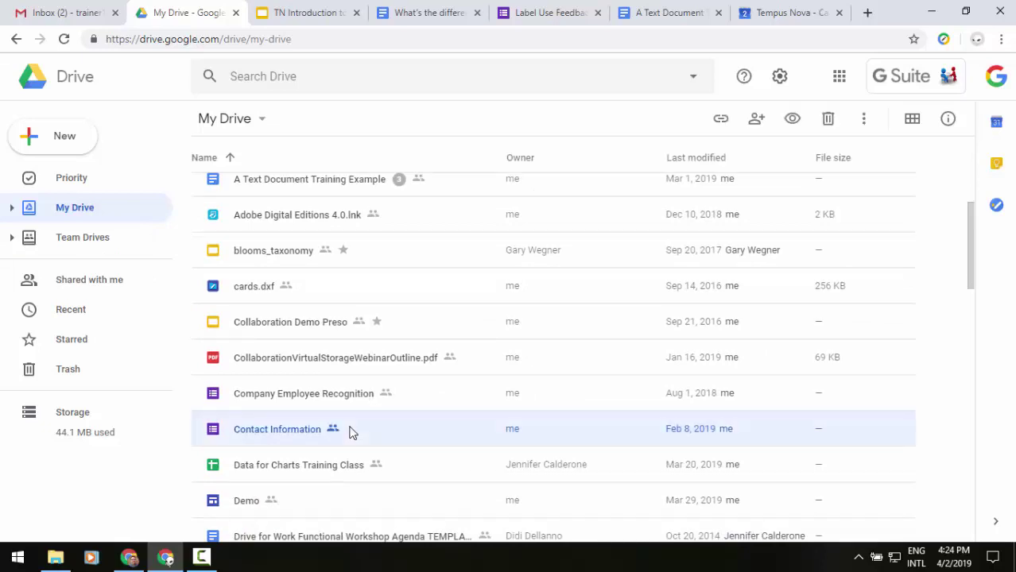
right_click(352, 431)
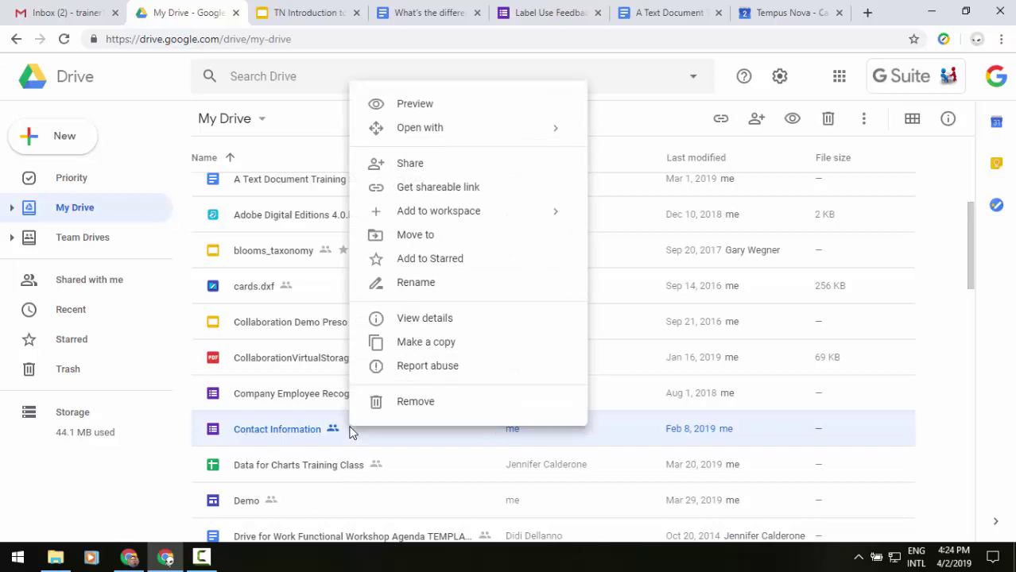
mouse_move(483, 217)
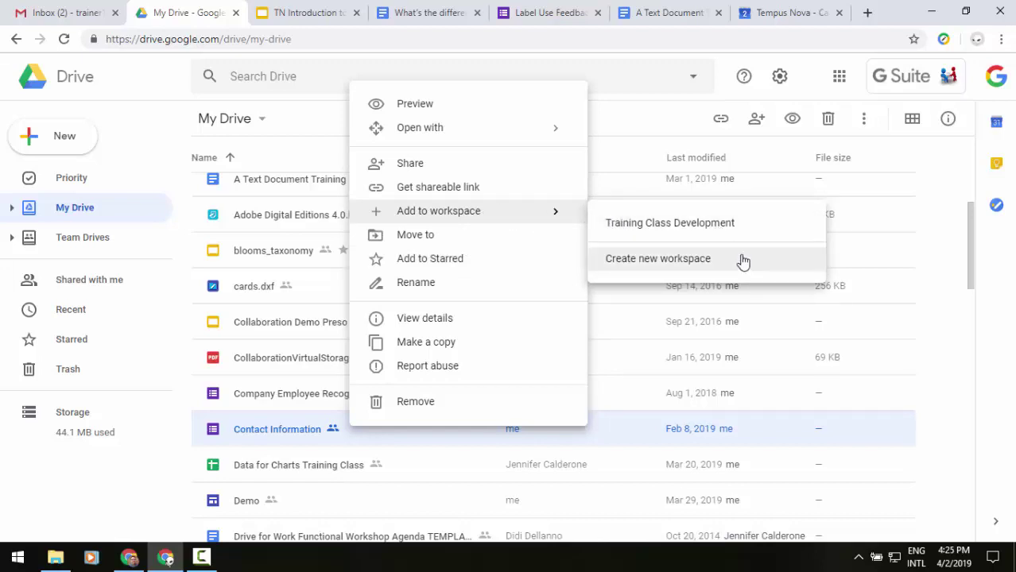
left_click(624, 120)
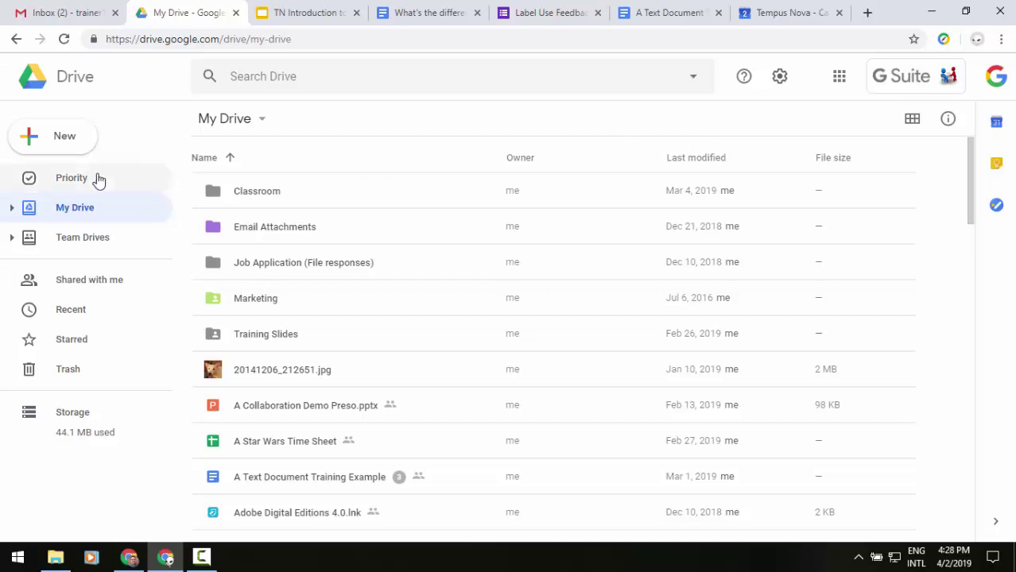
Step: Return to the Priority page and view its suggested files and workspaces
left_click(73, 178)
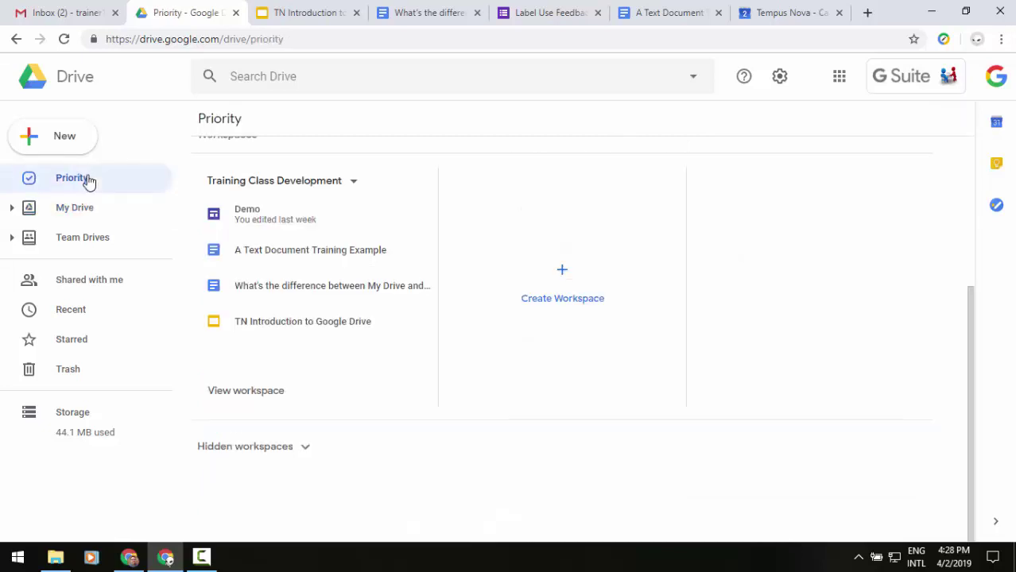
scroll(363, 220, "up", 2)
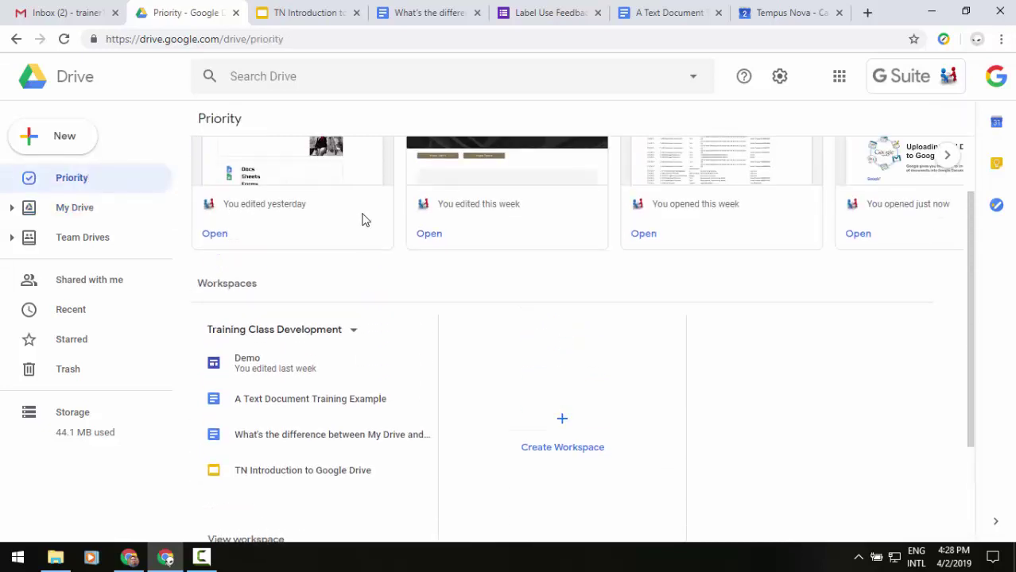
scroll(363, 221, "up", 1)
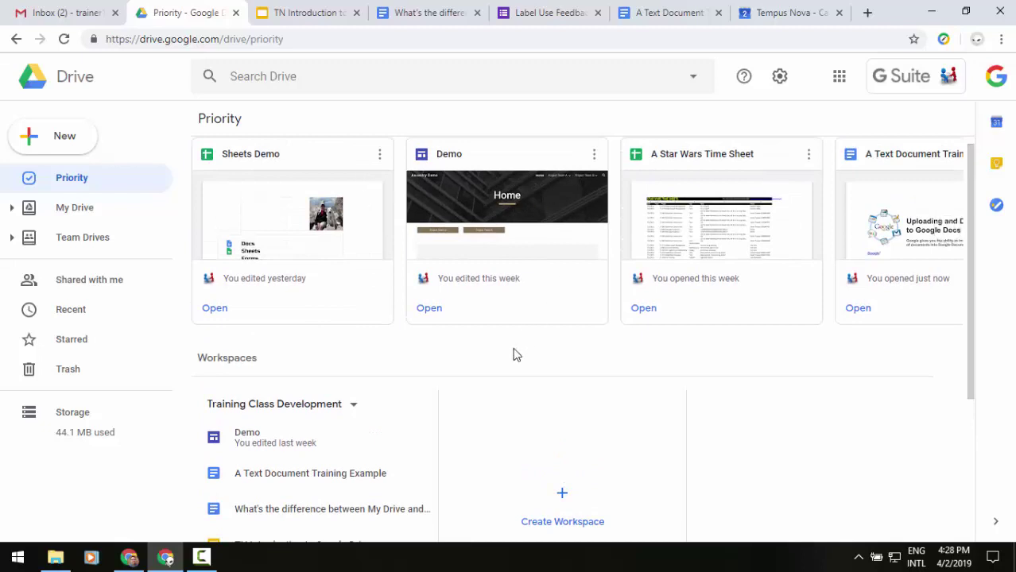